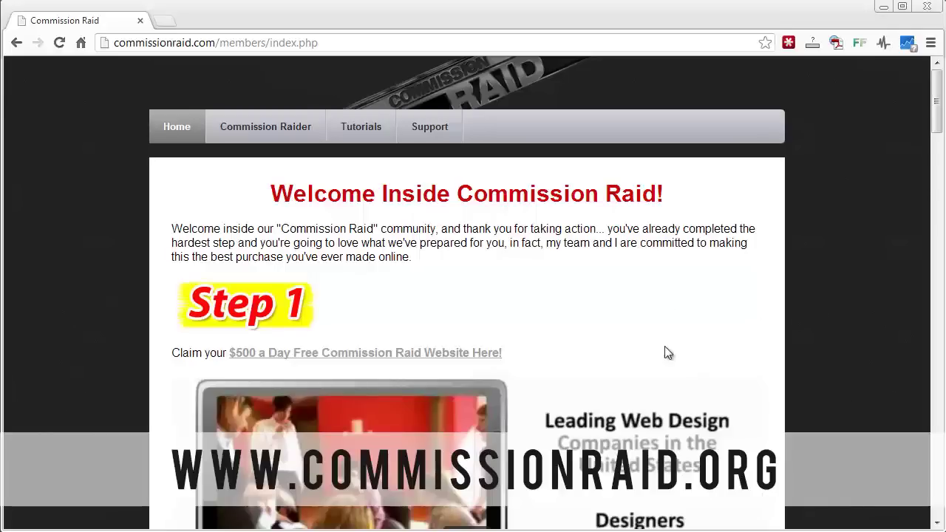
Scroll down through the current members area page and back to the top.
drag(939, 103, 940, 134)
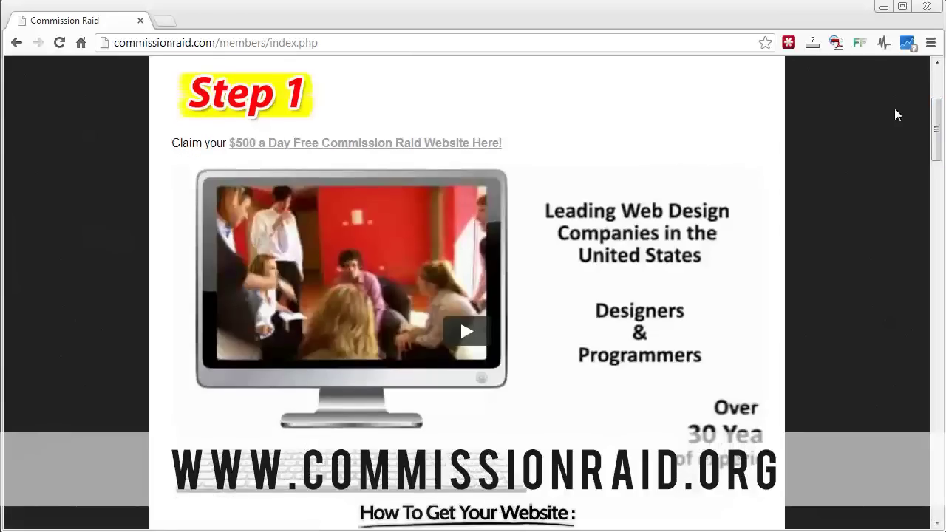
drag(939, 118, 937, 185)
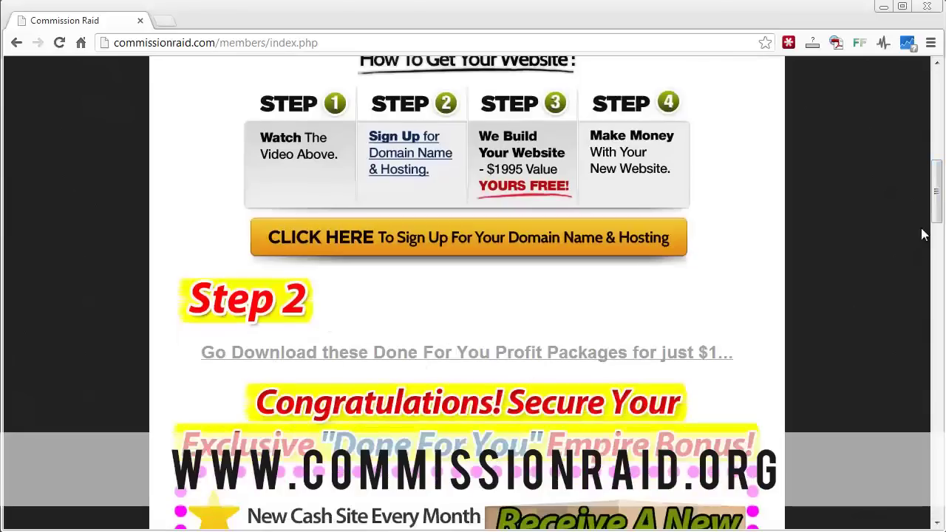
drag(937, 219, 935, 329)
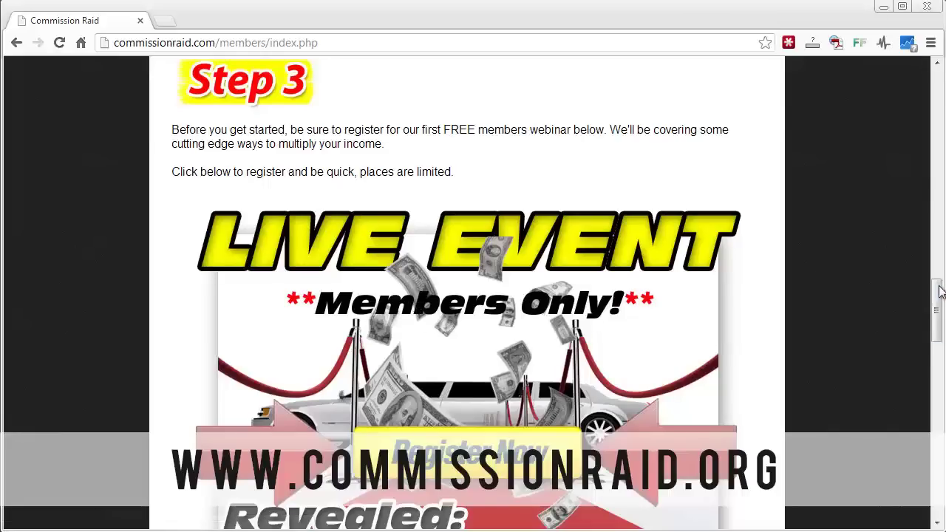
drag(938, 313, 936, 392)
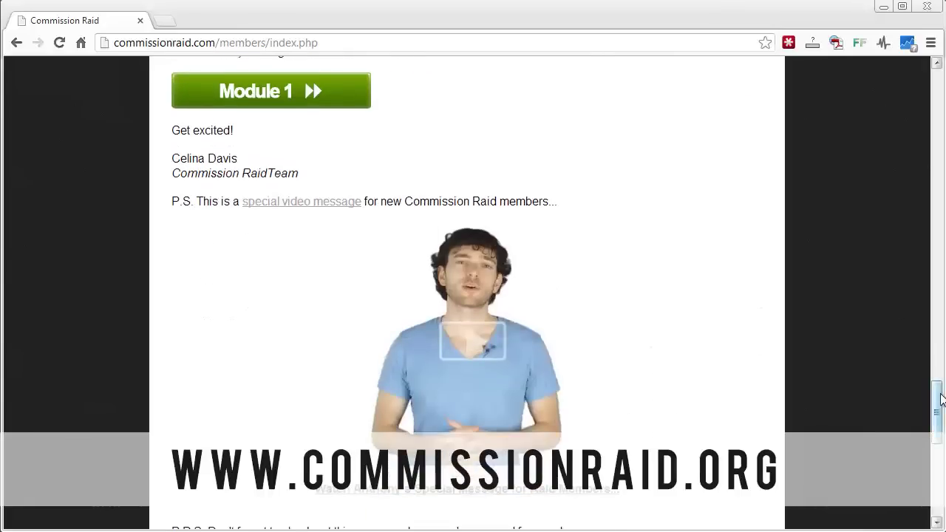
drag(938, 399, 934, 459)
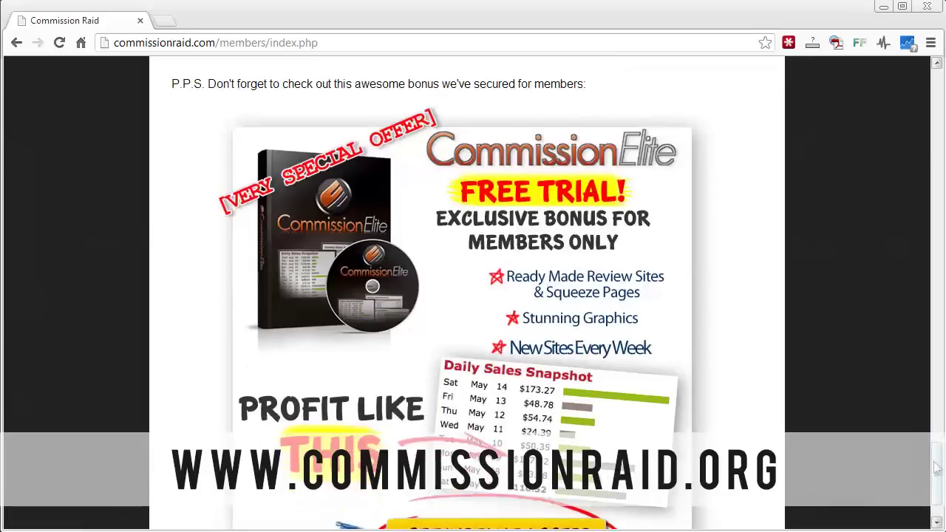
mouse_move(936, 470)
mouse_down()
mouse_move(937, 488)
mouse_move(934, 96)
mouse_up()
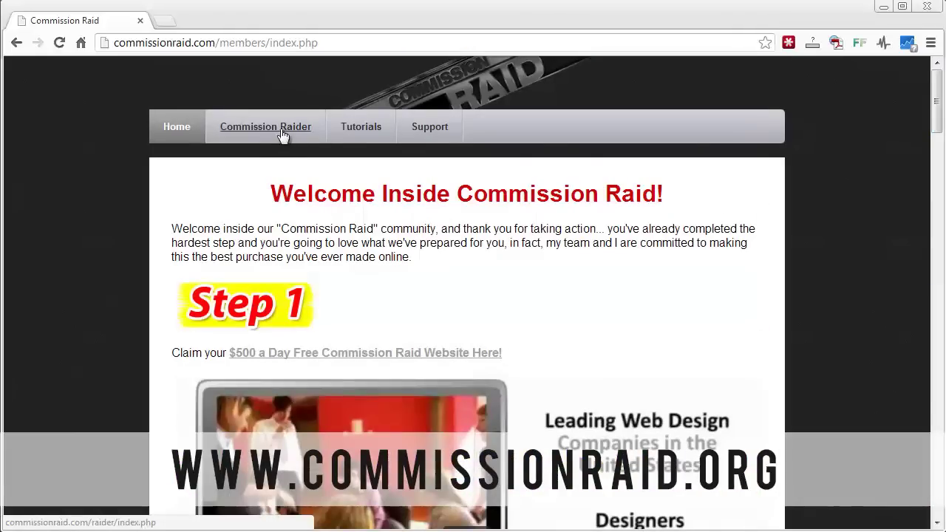
Browse the video tutorials, then open the Commission Raider list of existing commission pages.
click(347, 132)
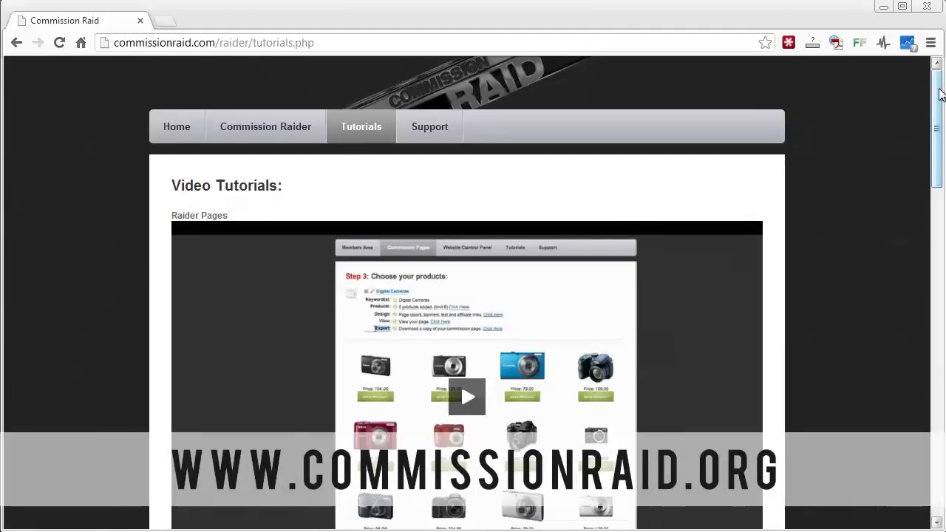
drag(940, 94, 935, 122)
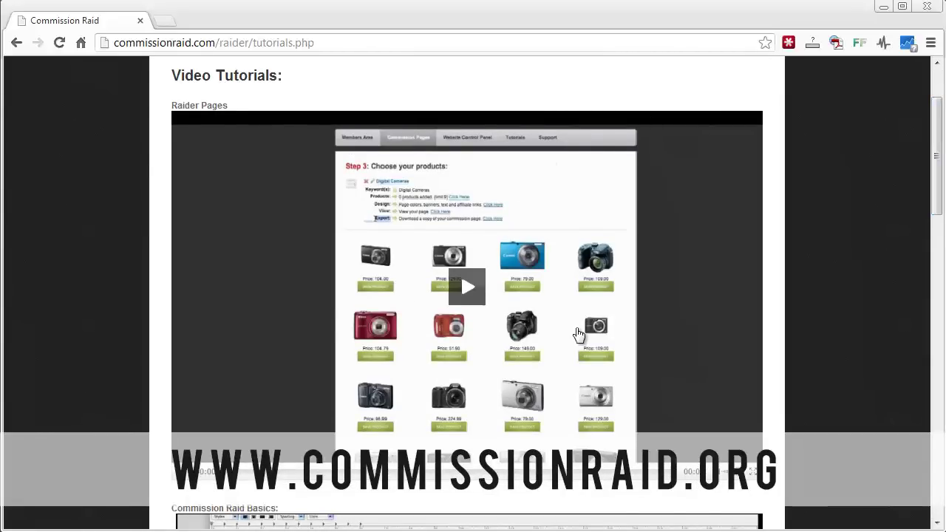
mouse_move(933, 125)
mouse_down()
mouse_move(940, 433)
mouse_move(915, 74)
mouse_up()
click(267, 130)
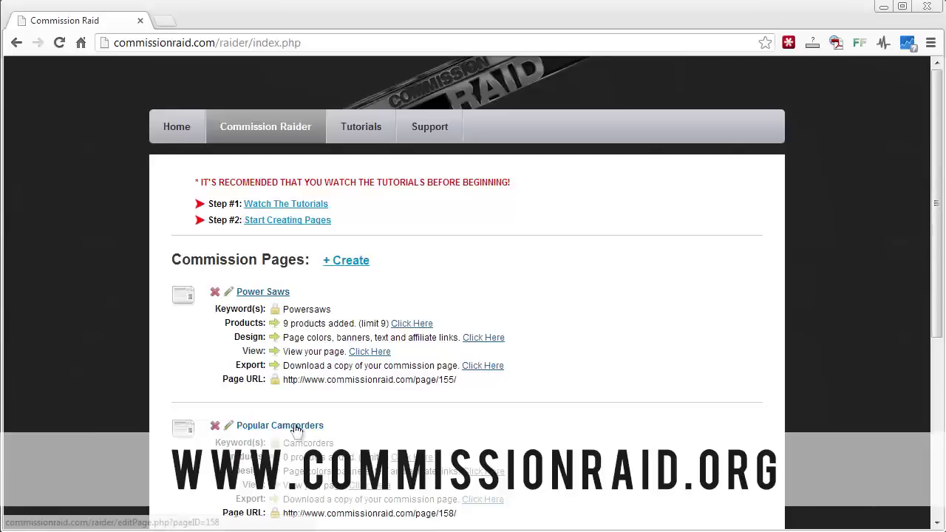
Create a new commission page with keyword Generators, named 'The Best Generators'.
click(342, 261)
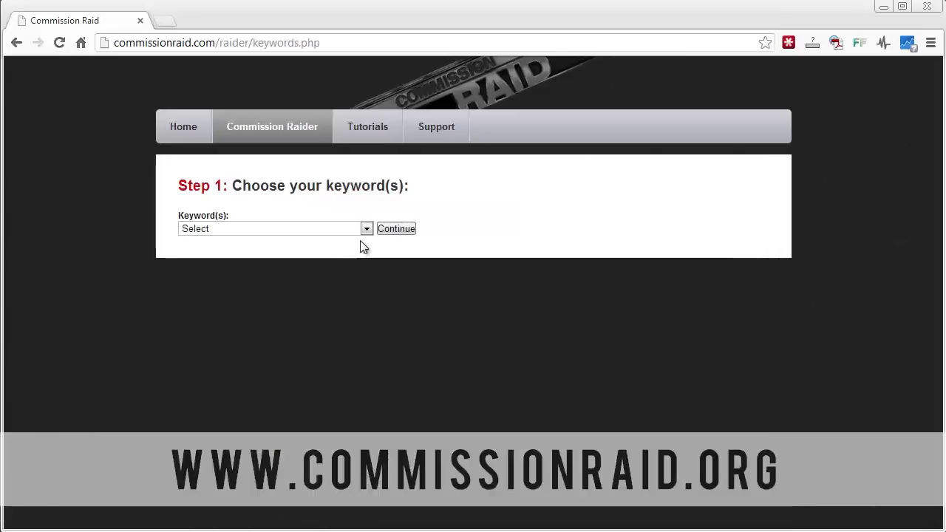
click(367, 229)
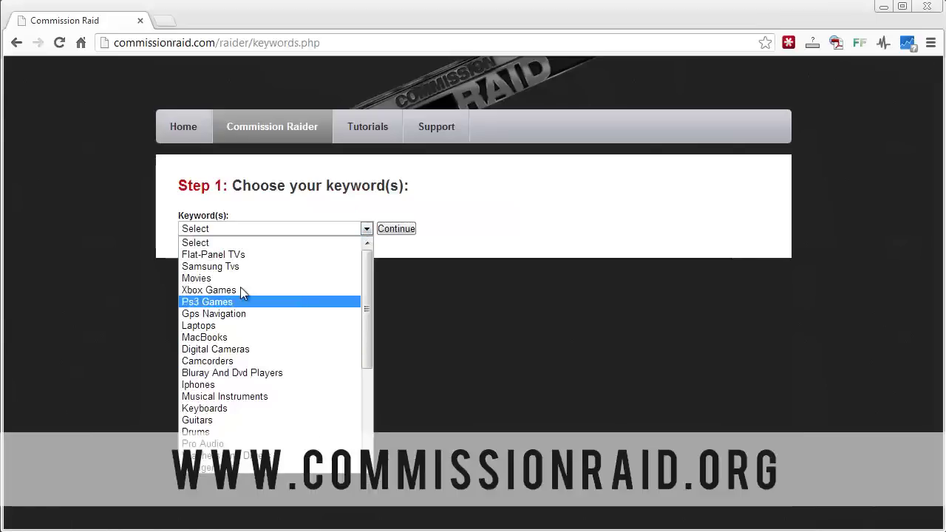
drag(367, 278, 372, 364)
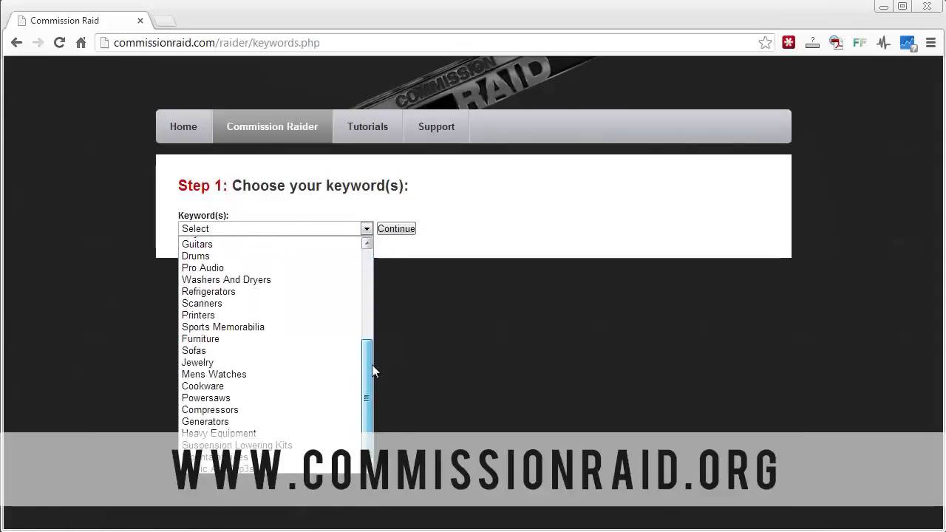
click(240, 421)
click(392, 231)
text(The Bewst)
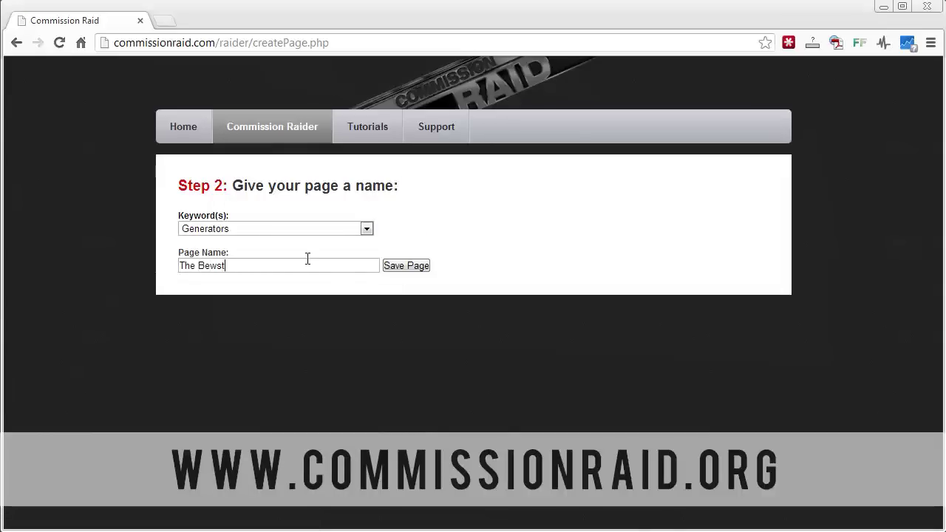
key(BackSpace)
key(BackSpace)
key(BackSpace)
text(st)
Save the page and add the first four generators, including the 329.99 and 149.99 ones.
click(392, 268)
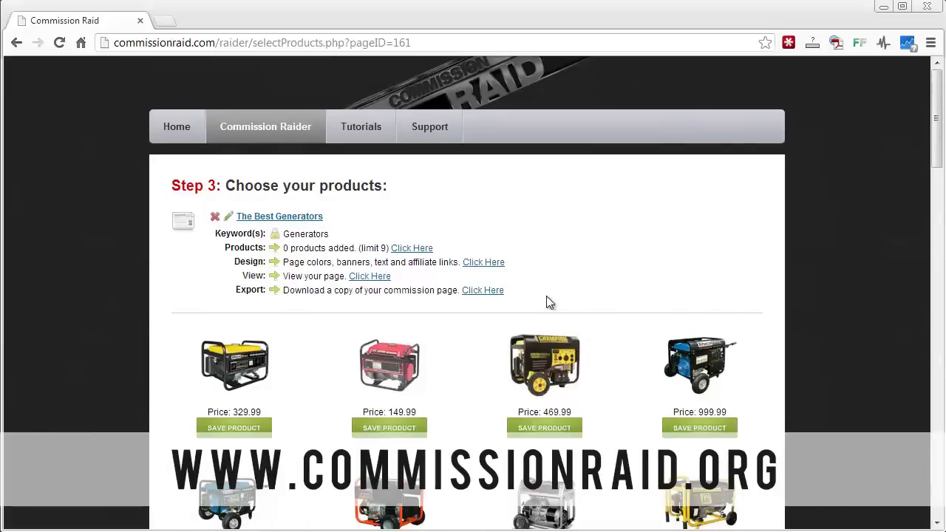
scroll(602, 243, down, 1)
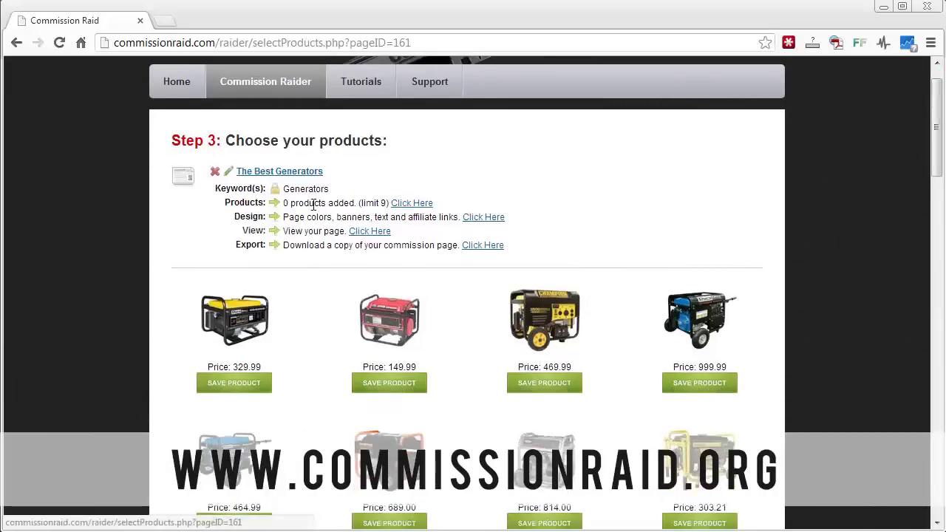
scroll(306, 321, down, 2)
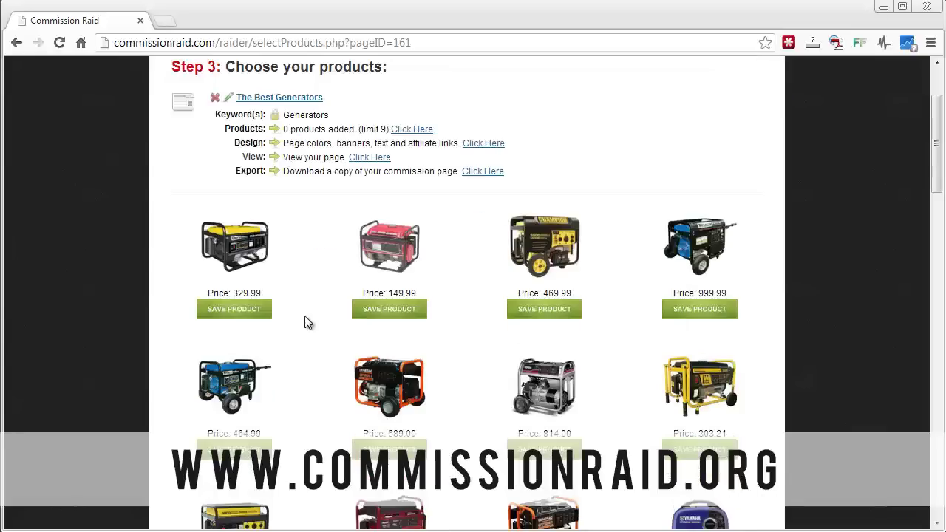
click(253, 314)
click(381, 428)
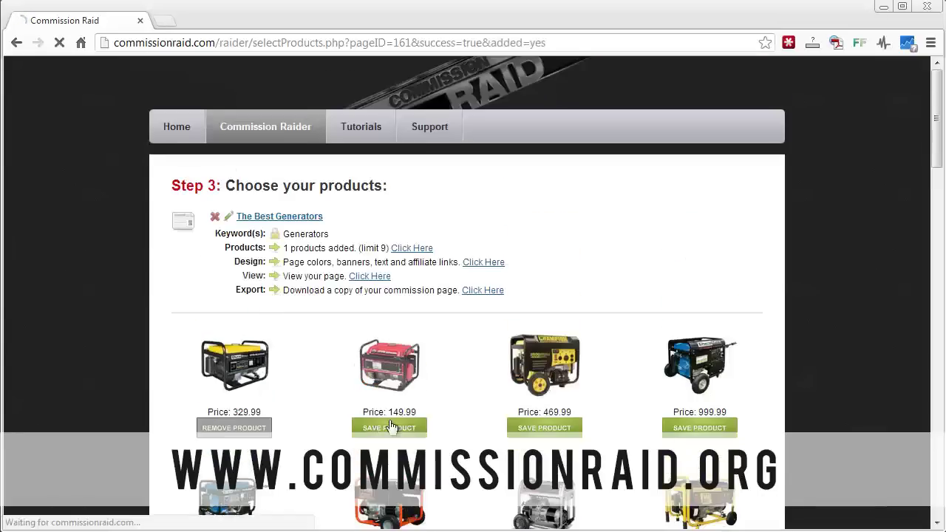
click(537, 428)
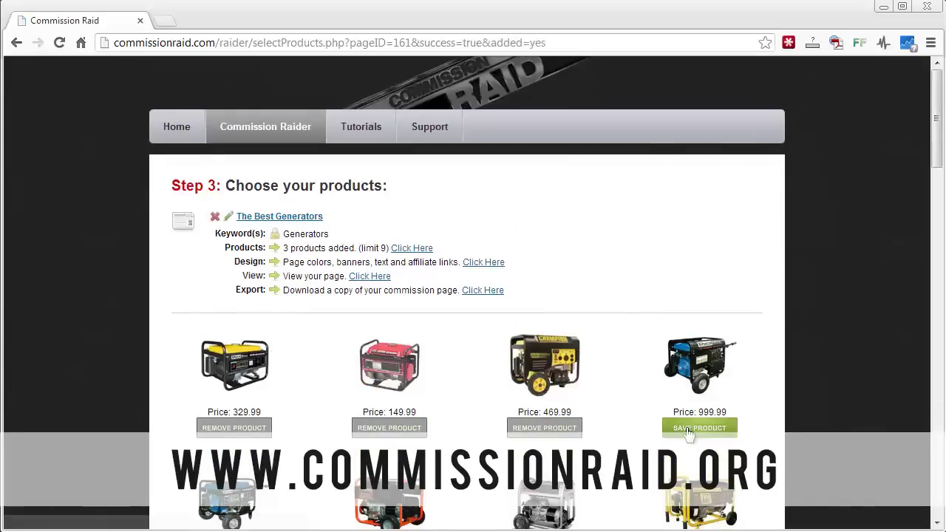
click(695, 429)
Add five more generators, including the 303.21 one, reaching 9 of 9 products.
scroll(581, 436, down, 4)
click(249, 273)
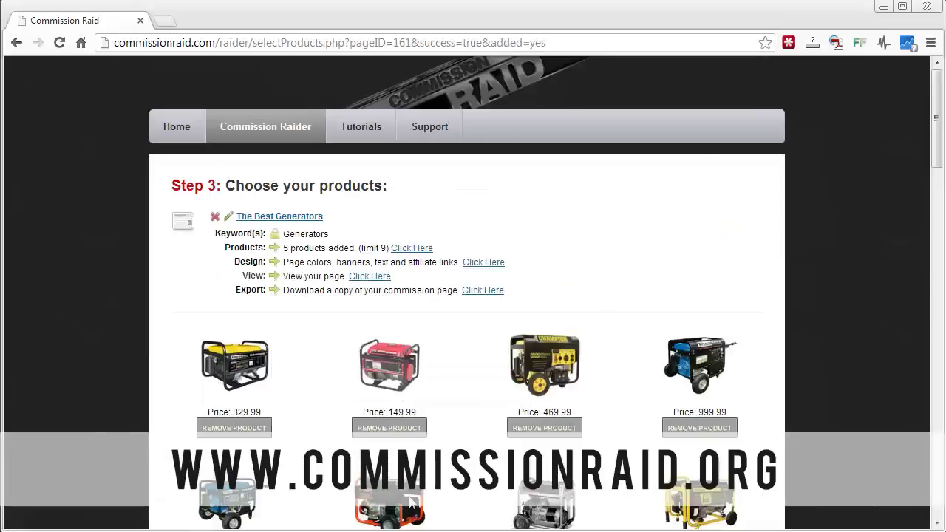
scroll(410, 501, down, 4)
click(407, 344)
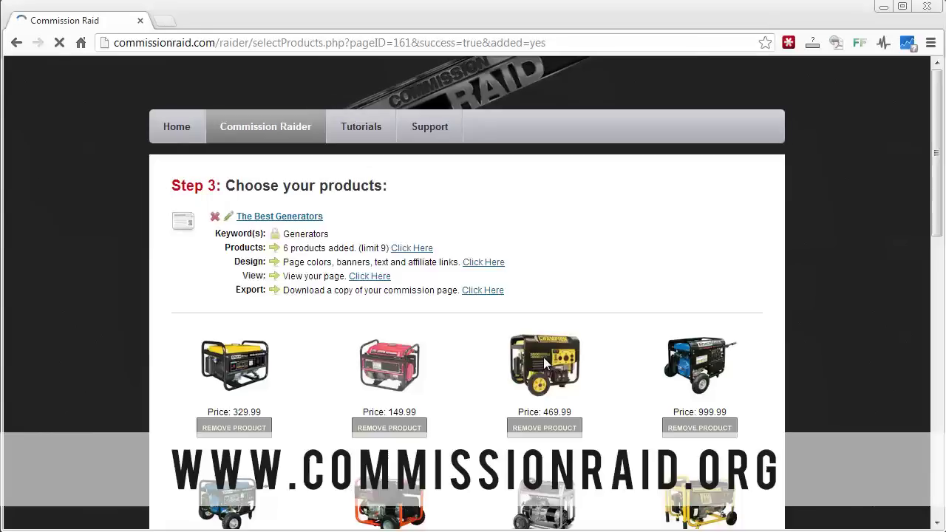
click(549, 359)
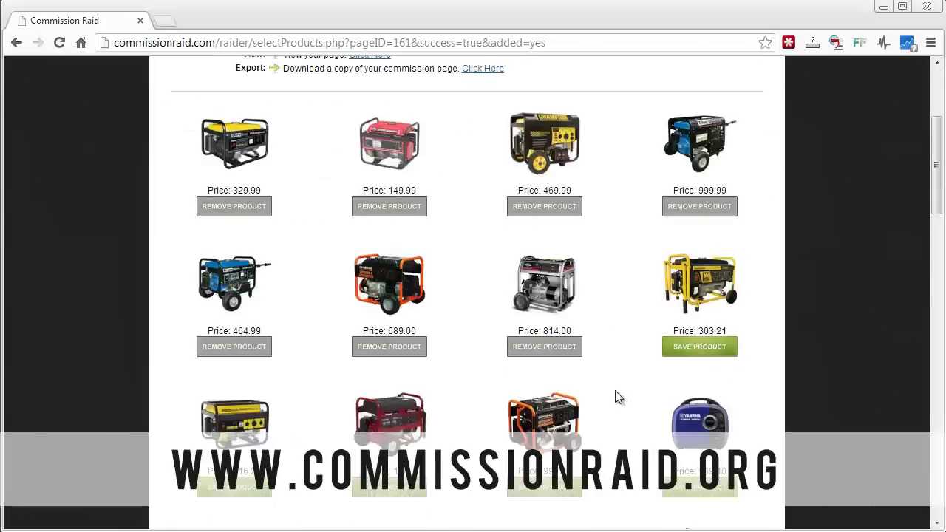
click(689, 349)
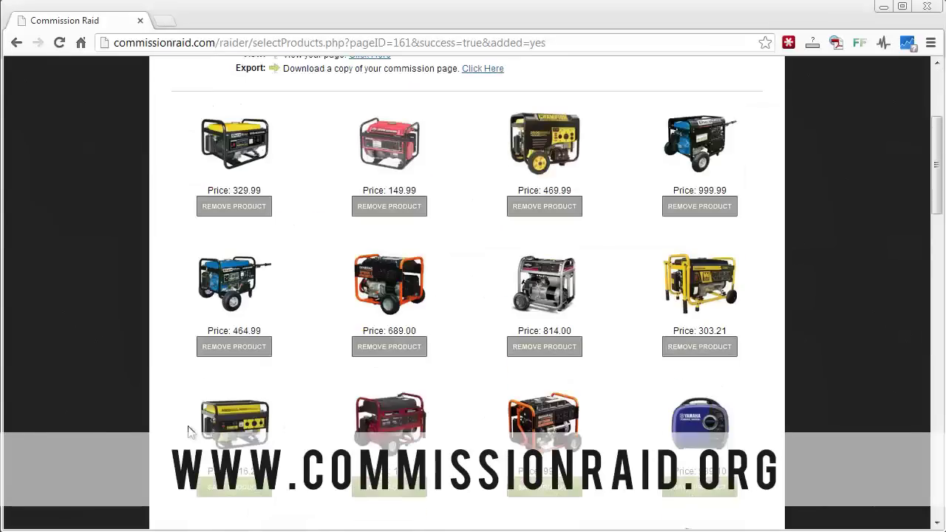
click(232, 501)
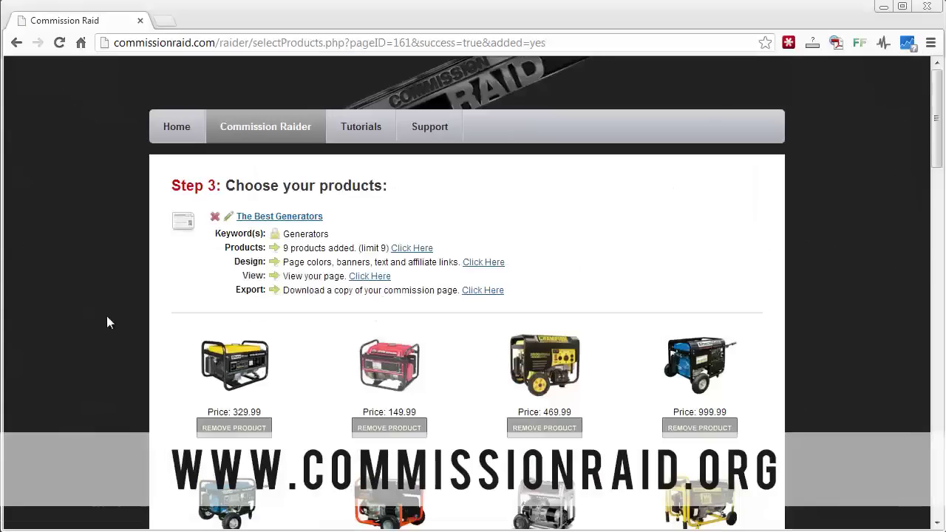
scroll(125, 419, down, 2)
scroll(126, 425, up, 2)
Preview the live Generators page in a new tab, scroll its products, then return to Step 3.
click(373, 277)
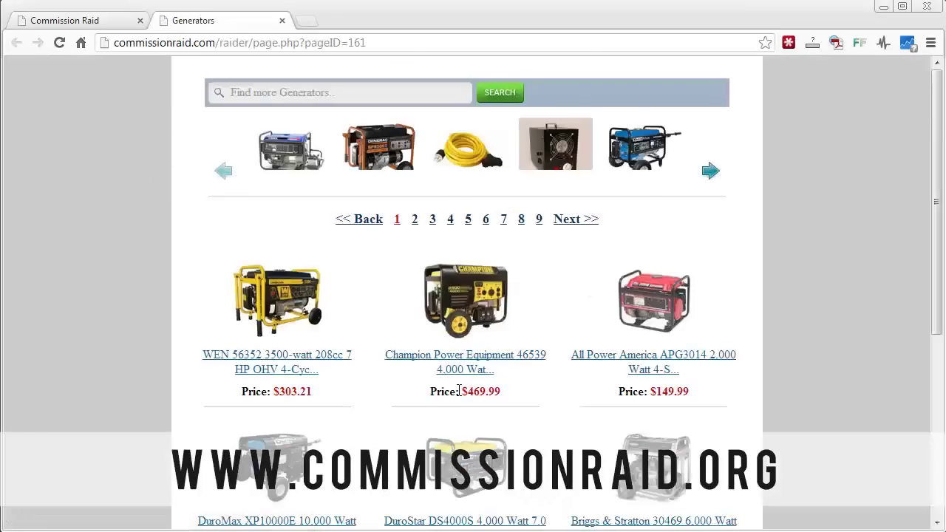
scroll(460, 388, down, 1)
scroll(383, 352, down, 2)
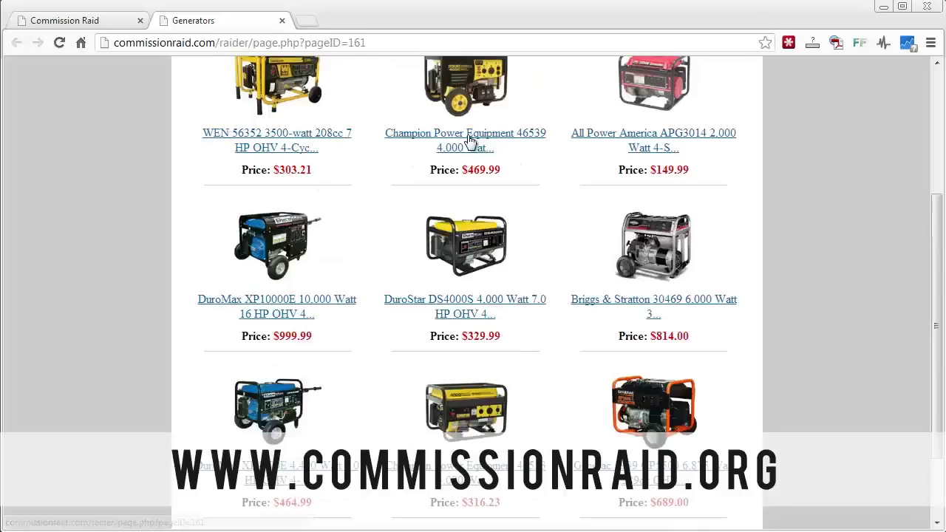
scroll(316, 313, down, 1)
scroll(317, 320, up, 4)
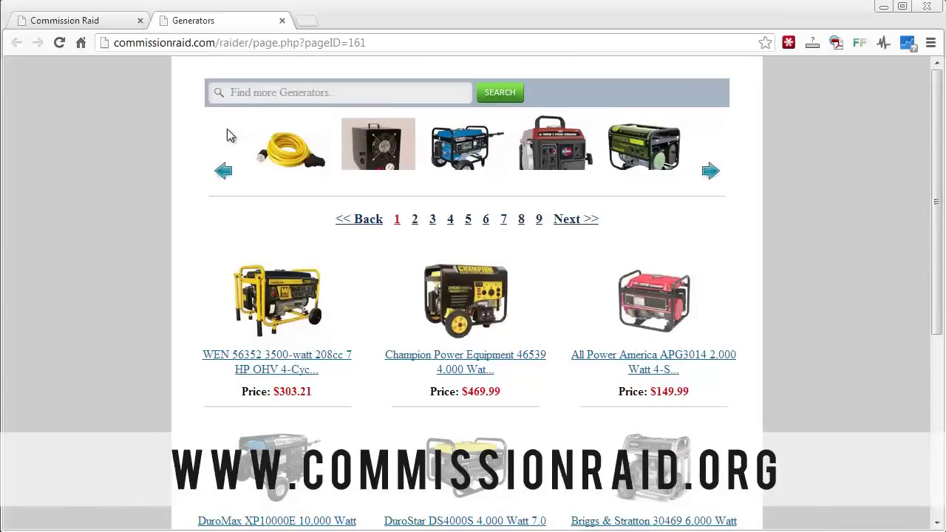
click(110, 21)
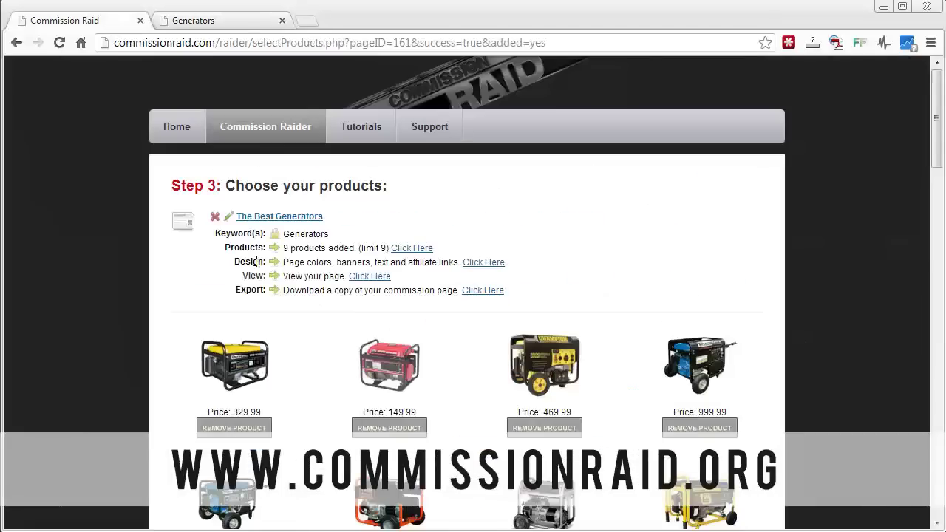
Open Step 4 'Design your page' and review its colour, font, banner and affiliate link fields.
click(483, 262)
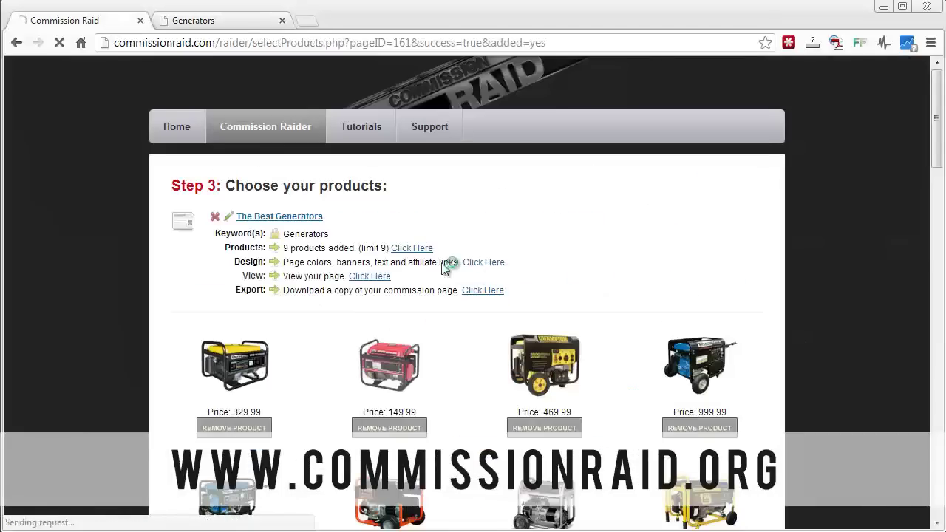
scroll(208, 221, down, 2)
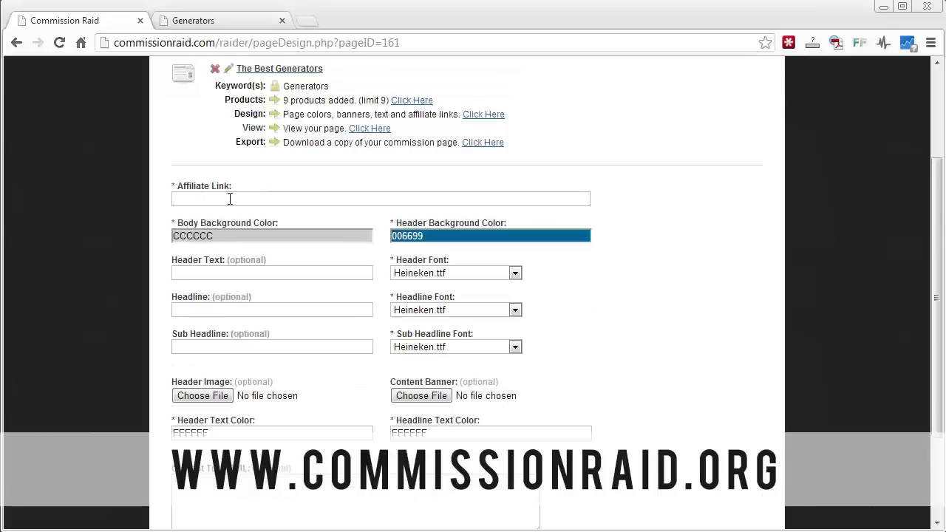
scroll(129, 295, down, 1)
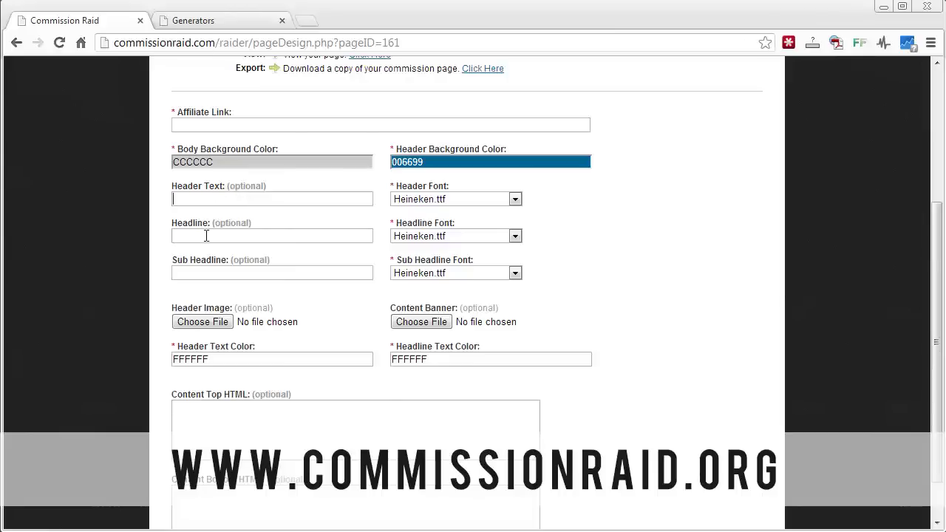
scroll(151, 323, down, 1)
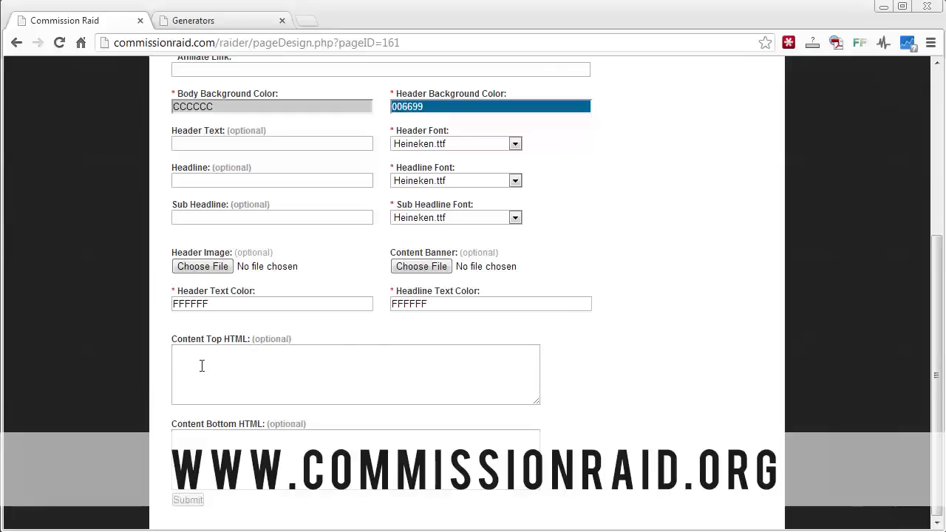
scroll(660, 367, up, 2)
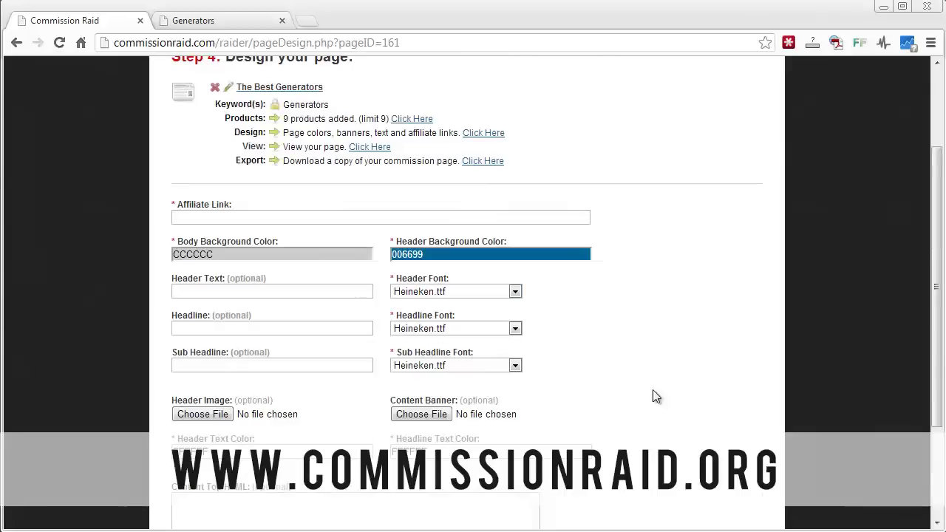
scroll(653, 390, down, 2)
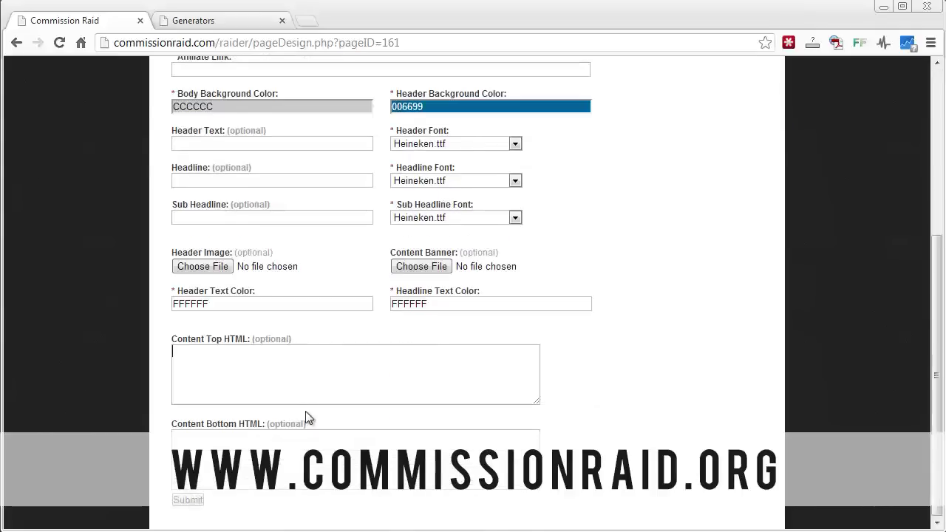
scroll(305, 418, up, 5)
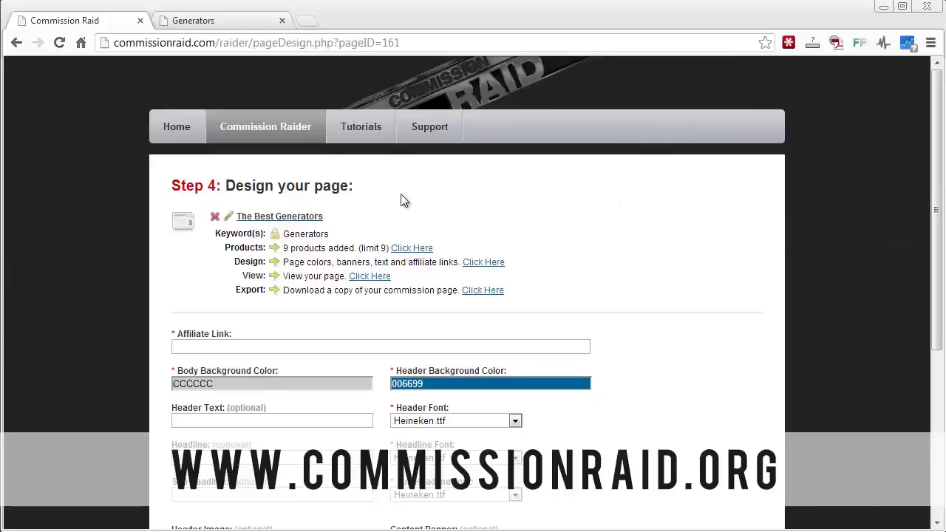
scroll(152, 322, down, 2)
scroll(154, 313, up, 2)
Use the Home link in the top navigation to reach the members welcome page.
click(177, 130)
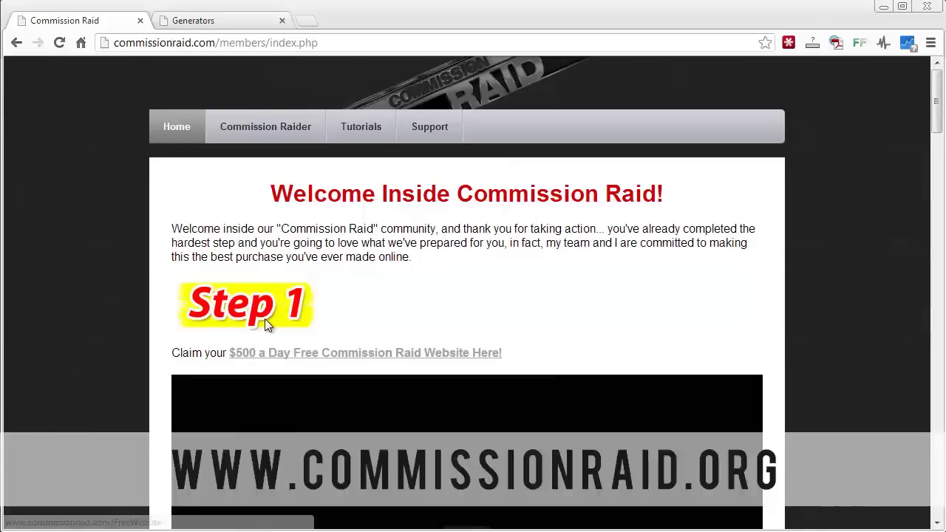